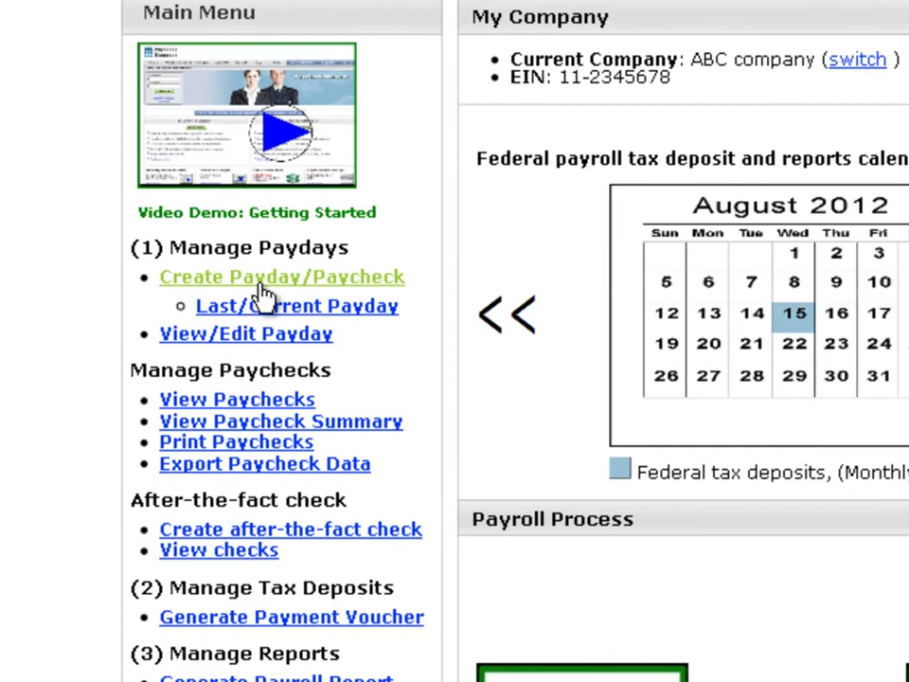
# Start a payday to list the 12/19/2012 payday's three employees awaiting confirmation.
pyautogui.click(264, 296)
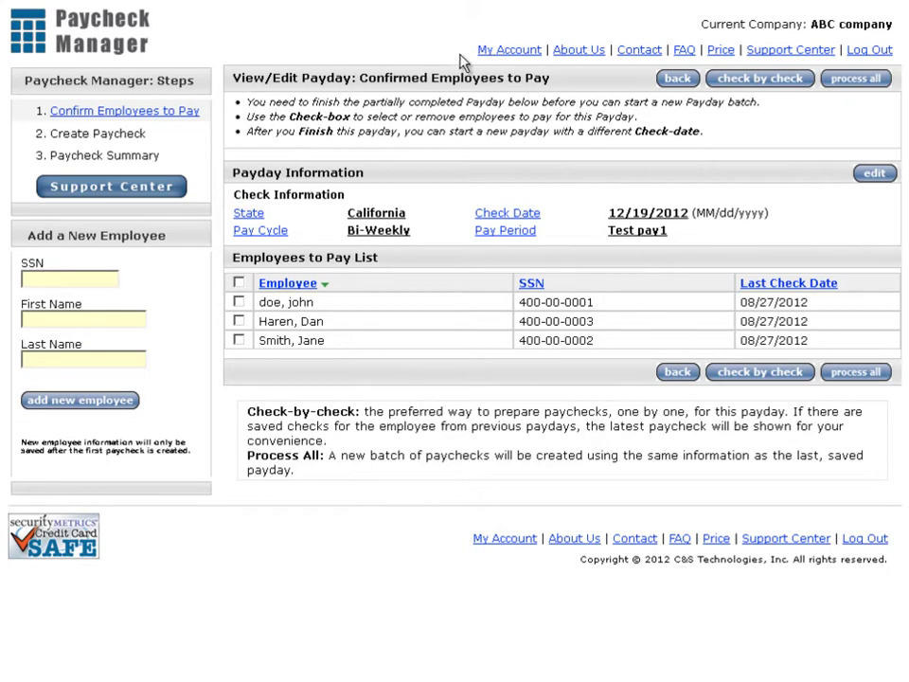
# Go back to ABC company's My Company dashboard from the payday confirmation page.
pyautogui.click(497, 55)
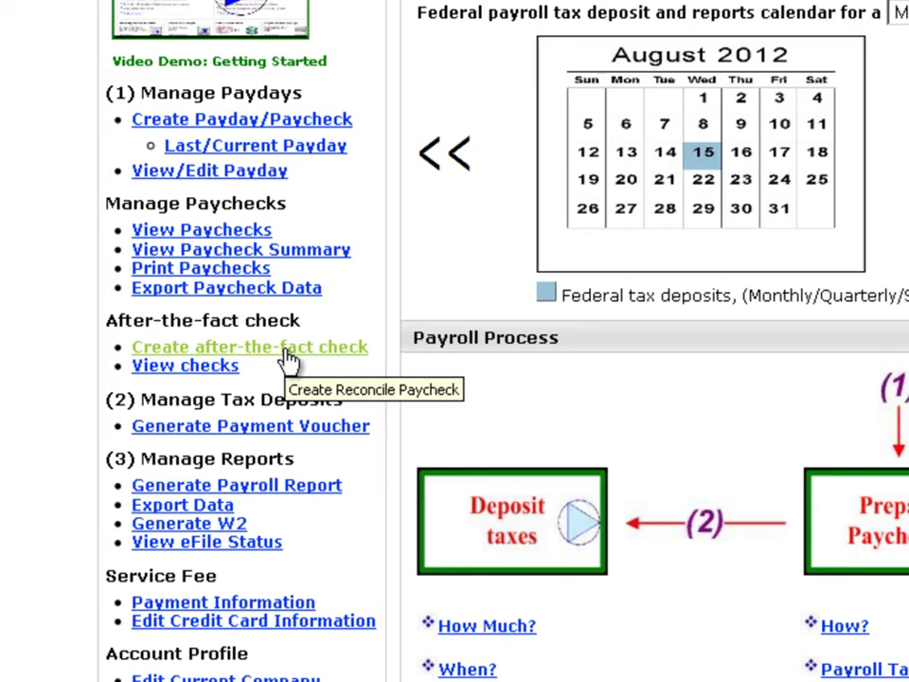
# Open a new after-the-fact check form for the employee, check number 1 dated 08/15/2012.
pyautogui.click(289, 360)
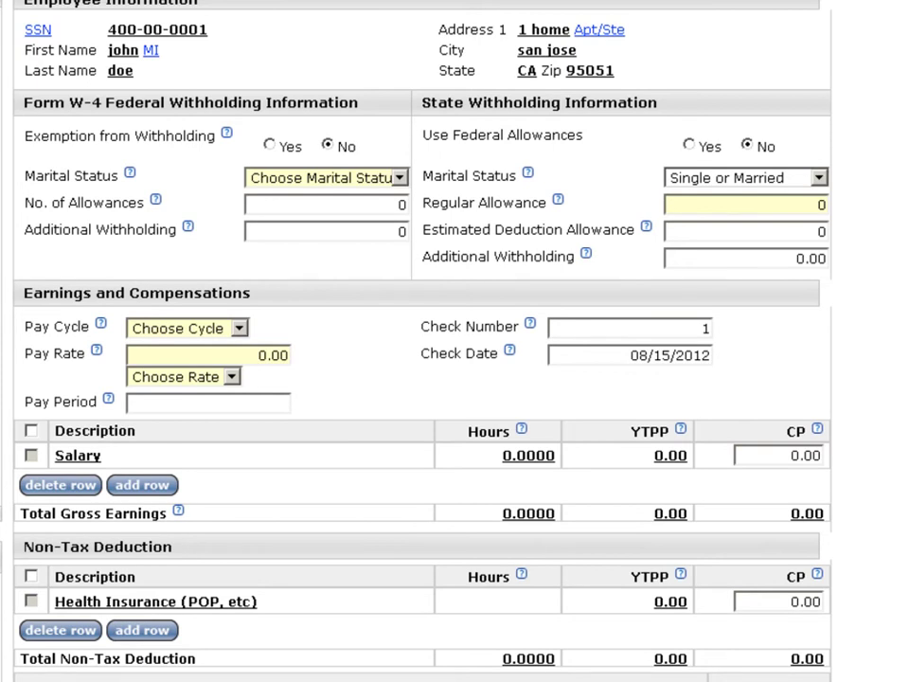
pyautogui.scroll(-5, 416, 379)
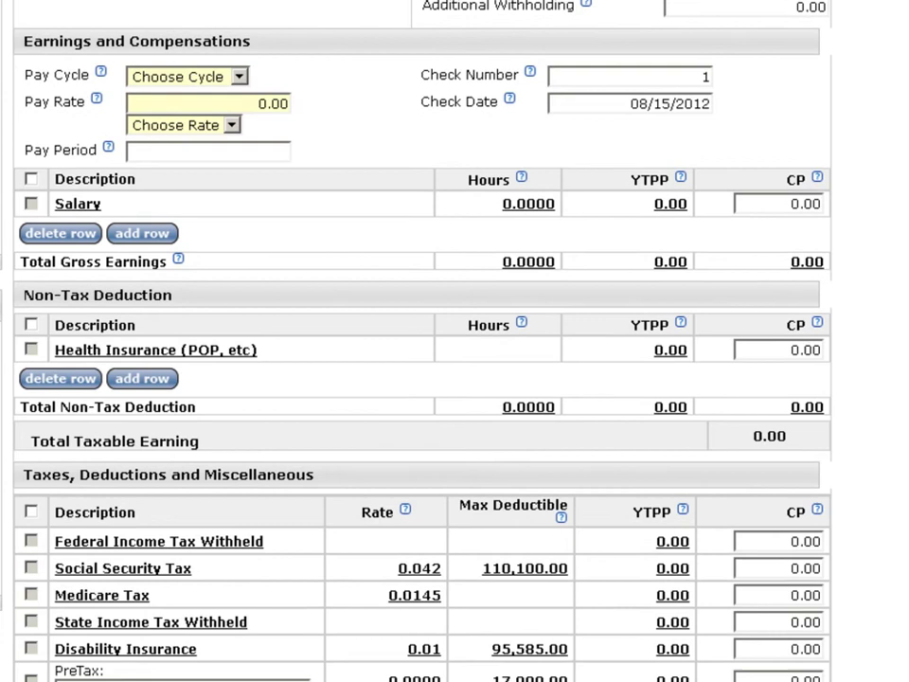
pyautogui.scroll(-1, 417, 378)
pyautogui.scroll(-2, 416, 378)
pyautogui.scroll(-2, 416, 379)
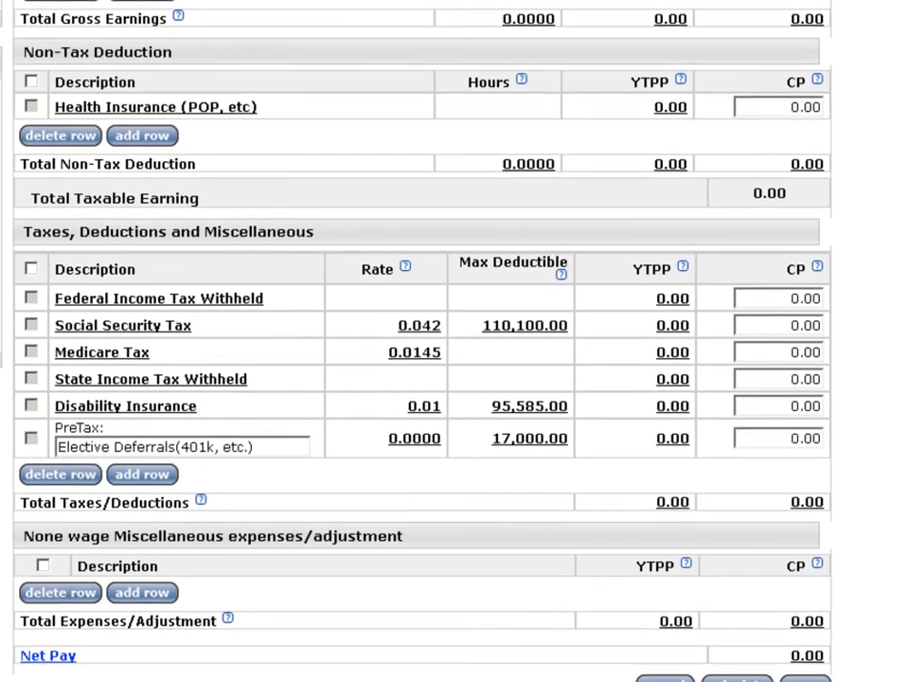
pyautogui.scroll(-1, 417, 379)
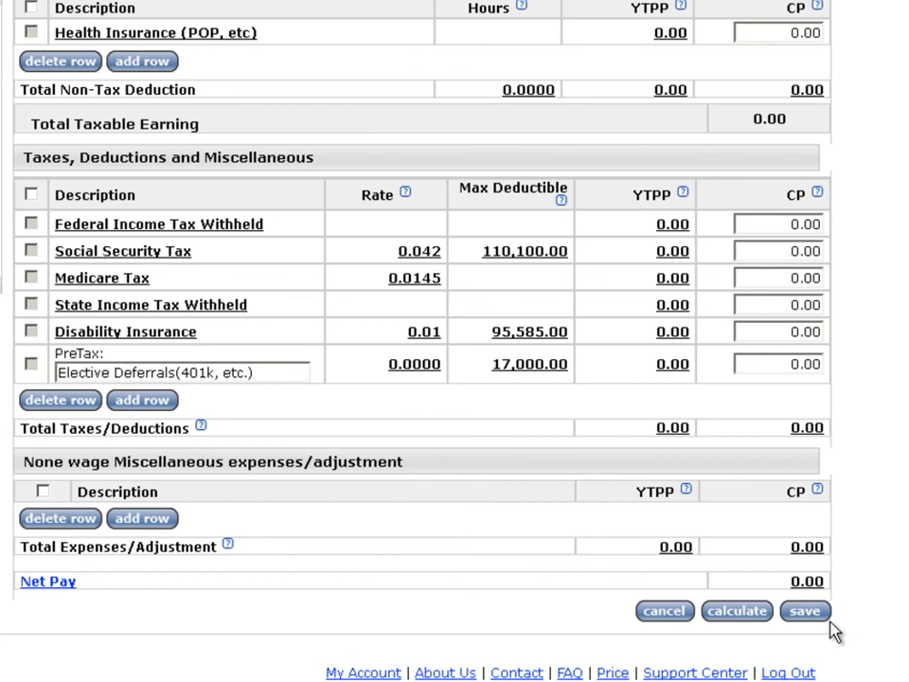
# Abandon the unsaved after-the-fact check and return to ABC company's My Company dashboard.
pyautogui.click(391, 672)
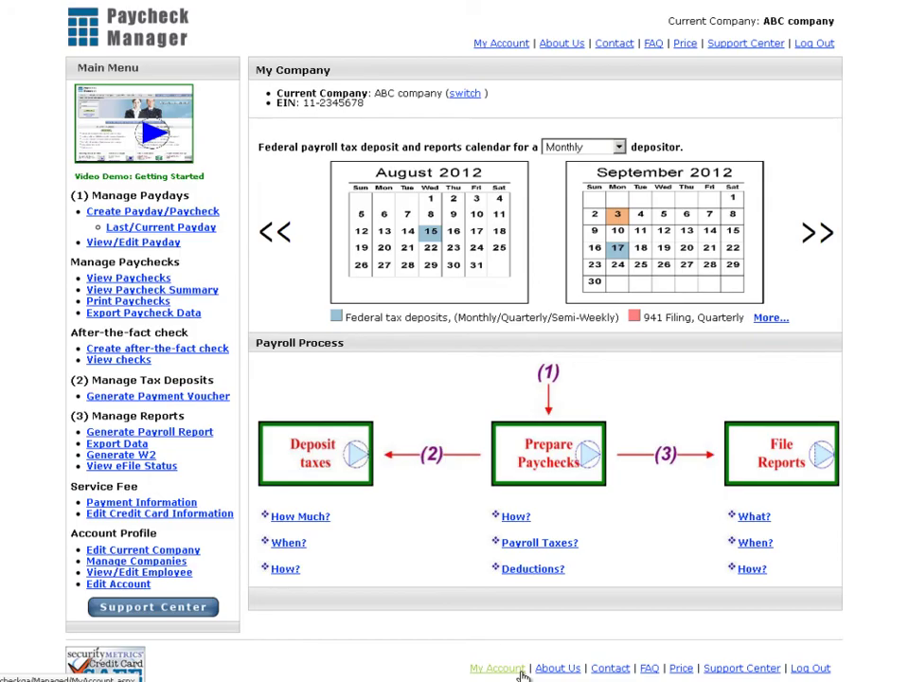